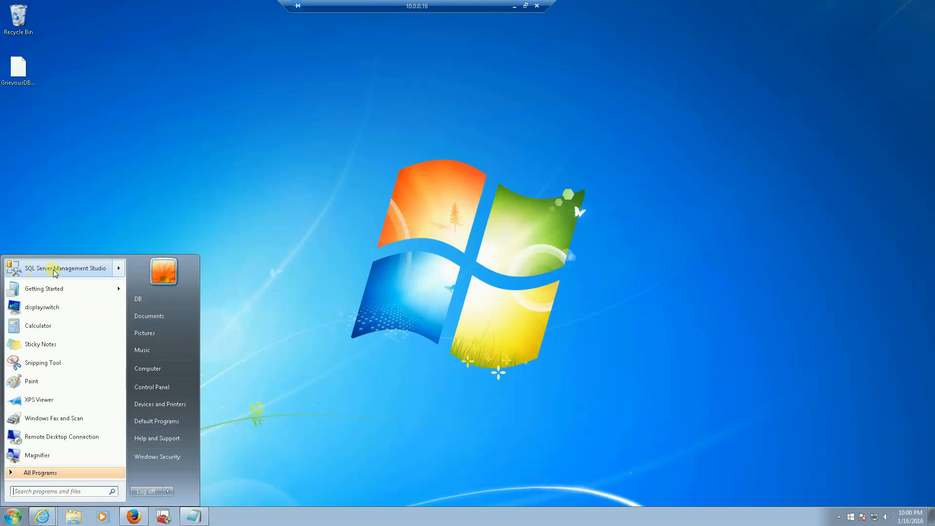
Step: Launch SQL Server Management Studio and connect to DB-PC\SQLEXPRESS using Windows Authentication
left_click(55, 270)
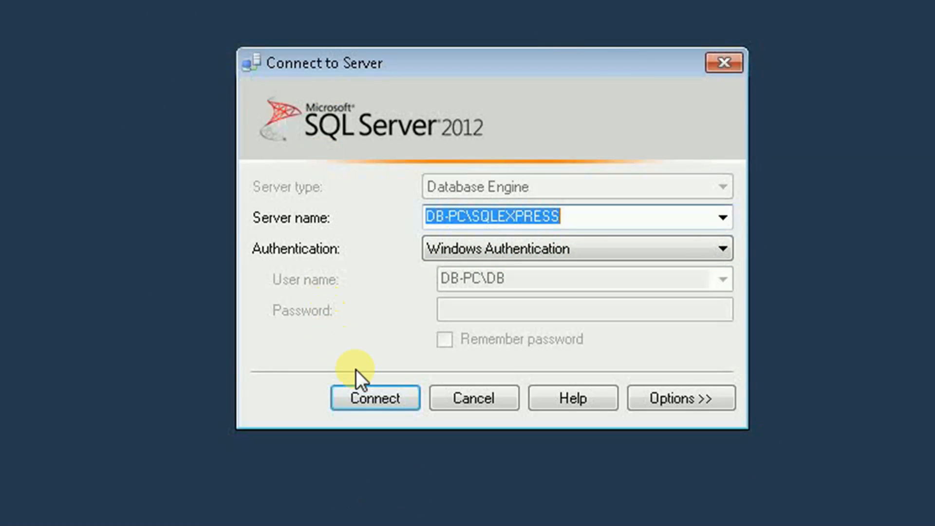
left_click(376, 399)
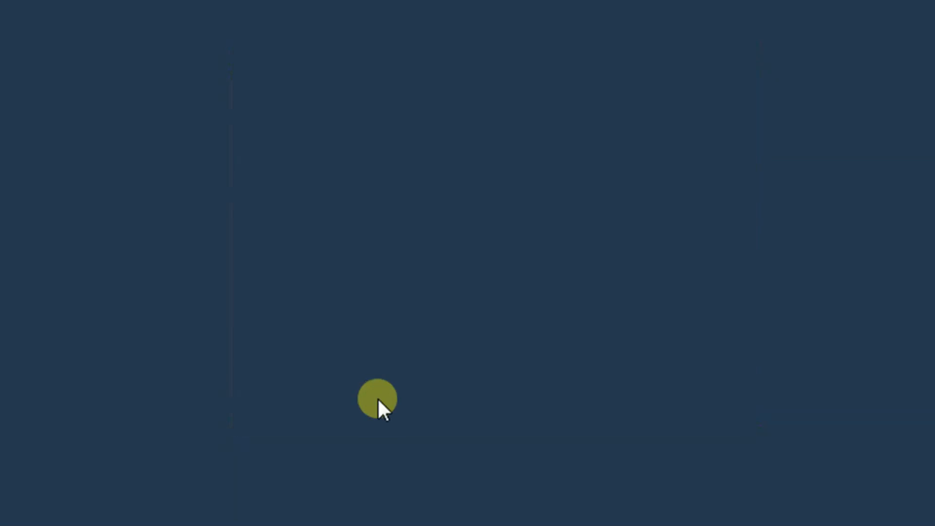
Step: Open a new Login dialog from the server's Security node in Object Explorer
left_click(55, 97)
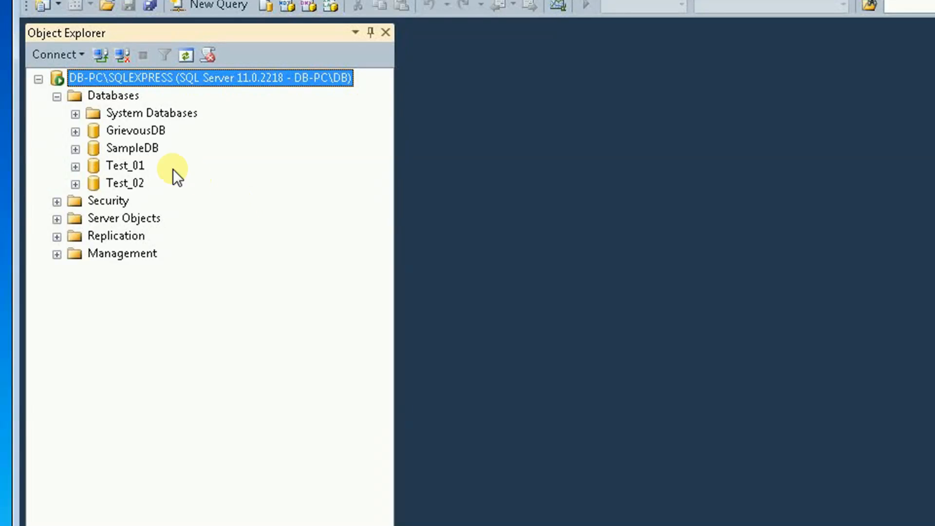
left_click(148, 130)
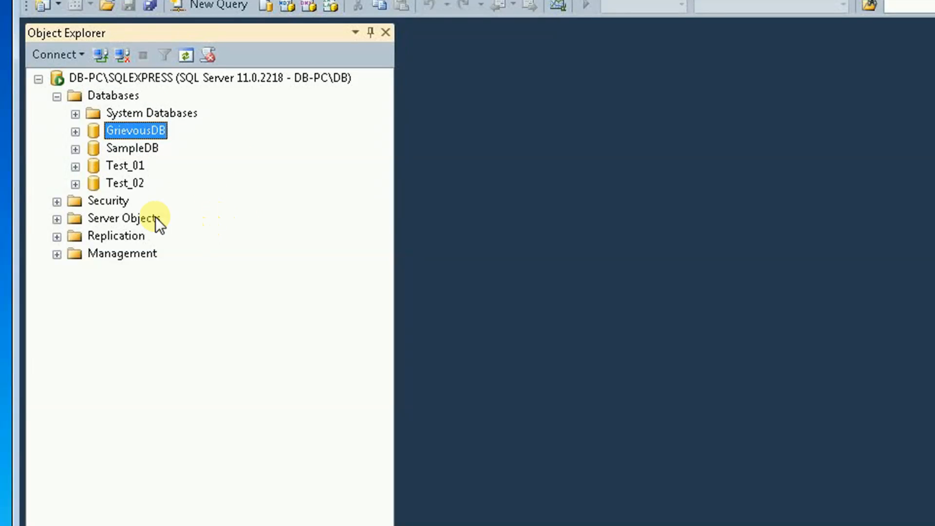
right_click(89, 200)
mouse_move(128, 218)
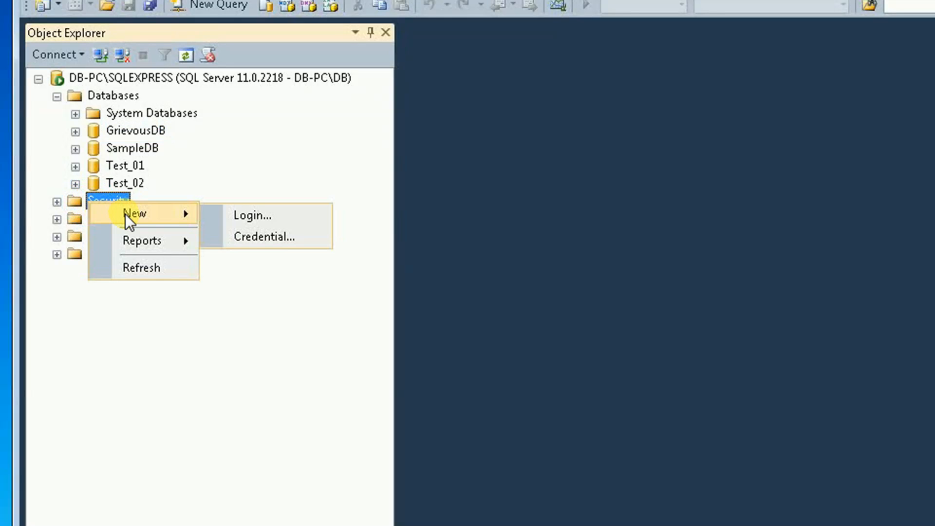
left_click(239, 214)
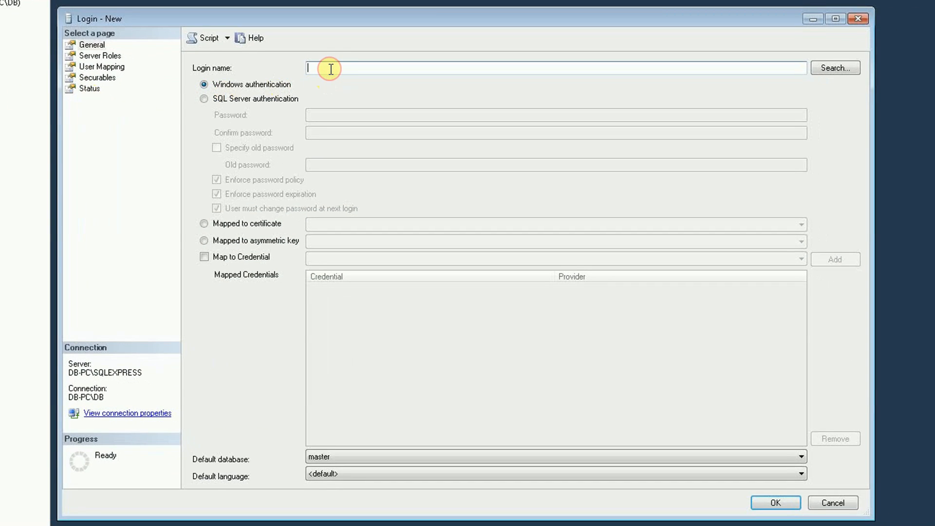
Step: Name the login web_user, use SQL Server authentication, and enter the password twice
type("web_user")
left_click(207, 100)
left_click(329, 115)
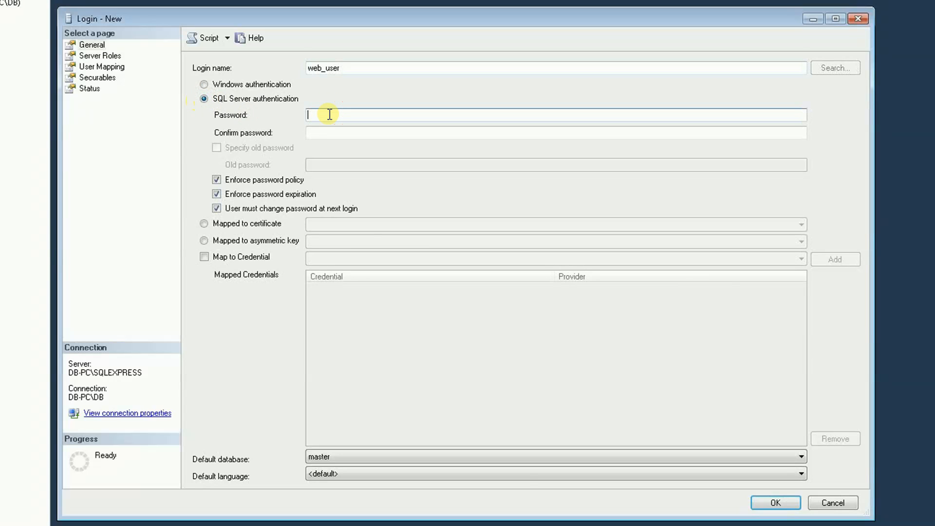
type("passwd")
key("Tab")
type("passwd")
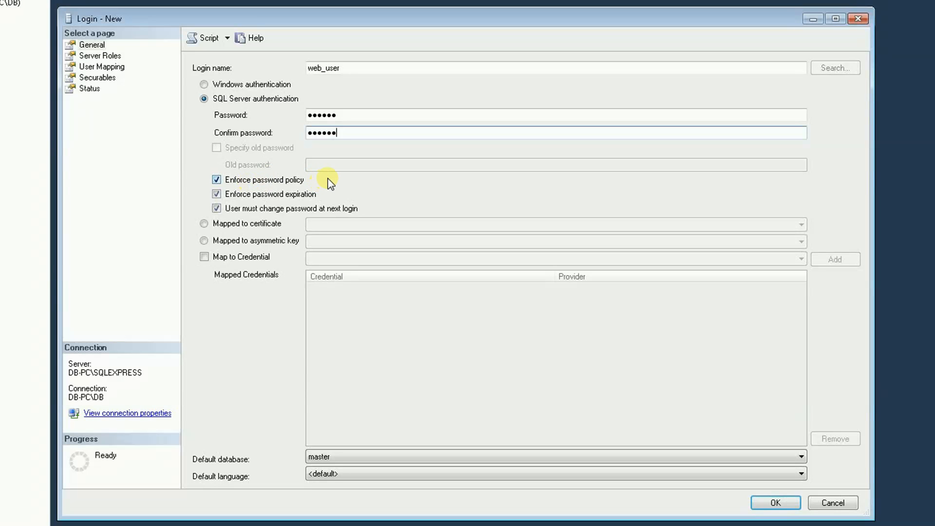
Step: Turn off password policy enforcement and set the default database to GrievousDB
left_click(217, 180)
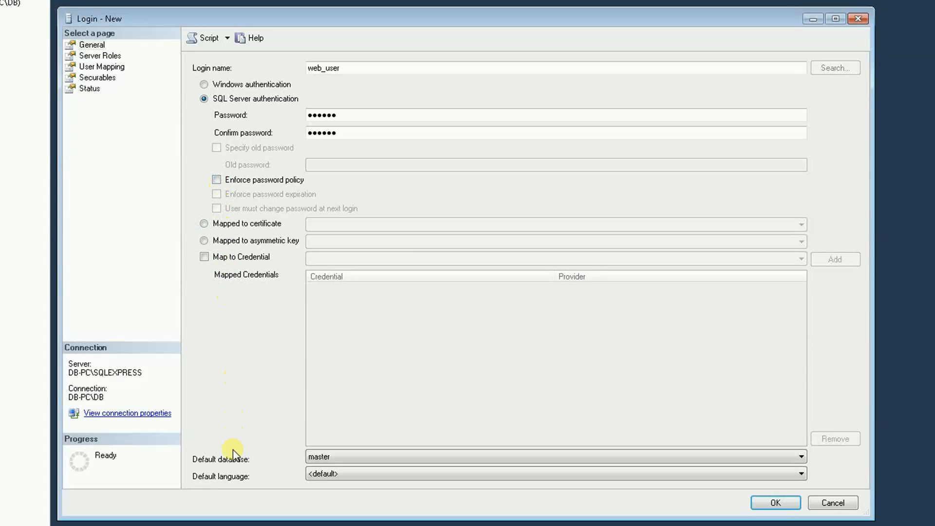
left_click(510, 459)
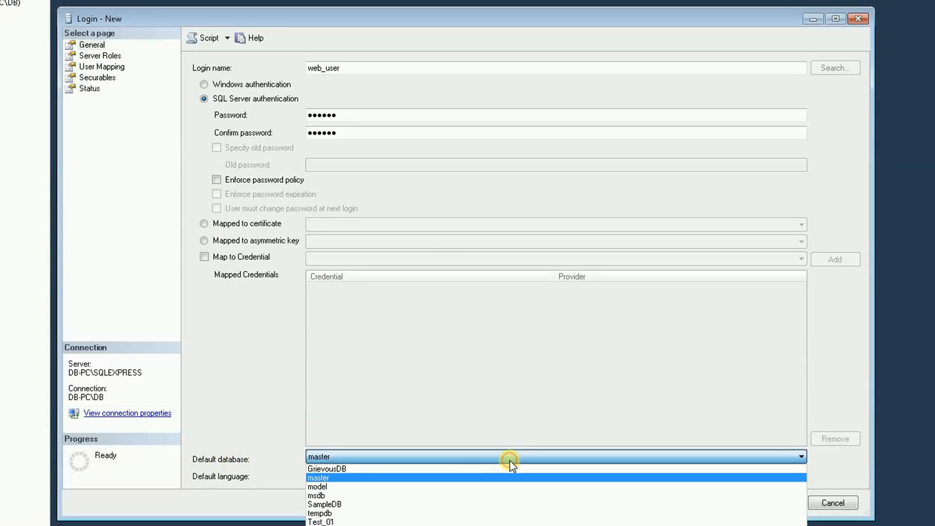
left_click(337, 469)
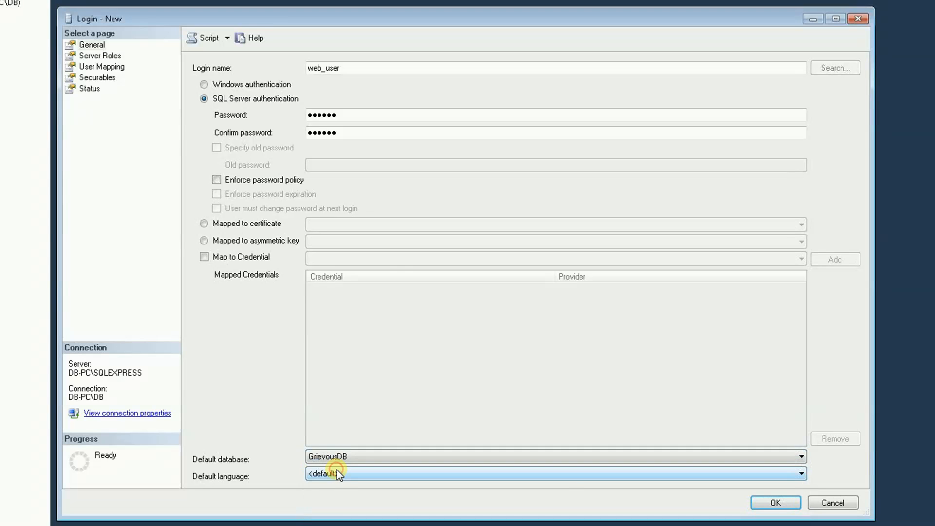
left_click(99, 55)
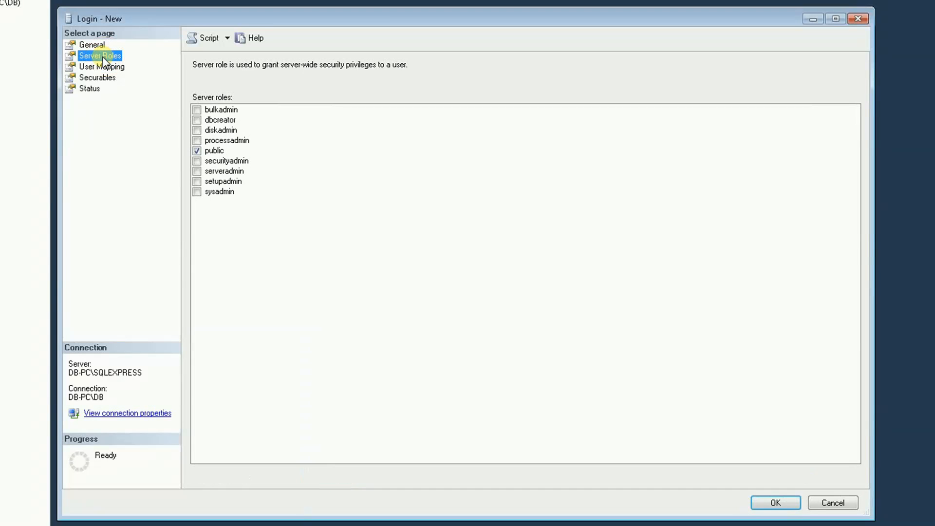
Step: Map web_user to GrievousDB with db_datareader and db_datawriter roles and create the login
left_click(99, 66)
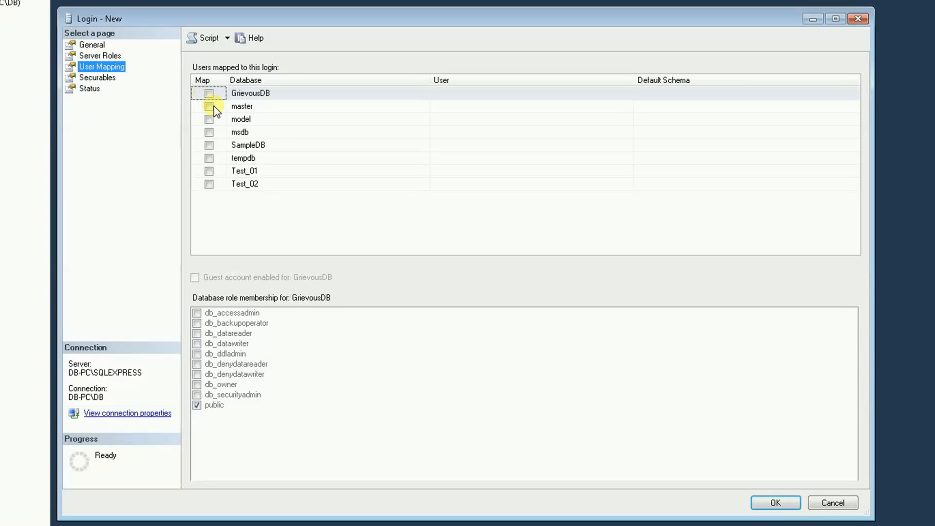
left_click(209, 94)
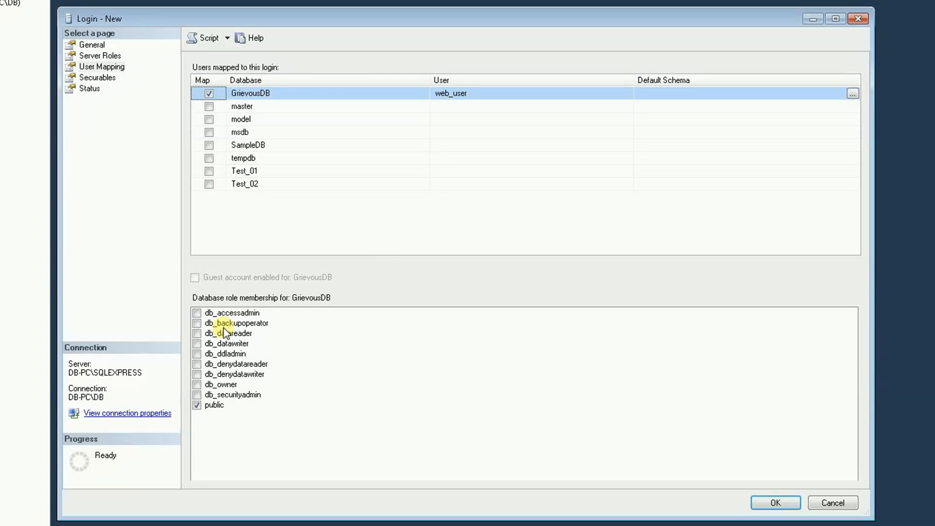
left_click(199, 335)
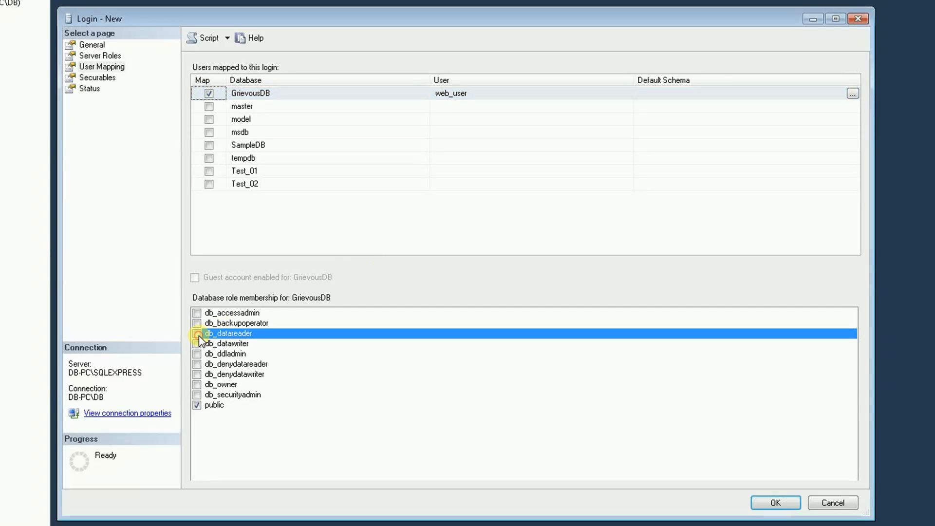
left_click(197, 344)
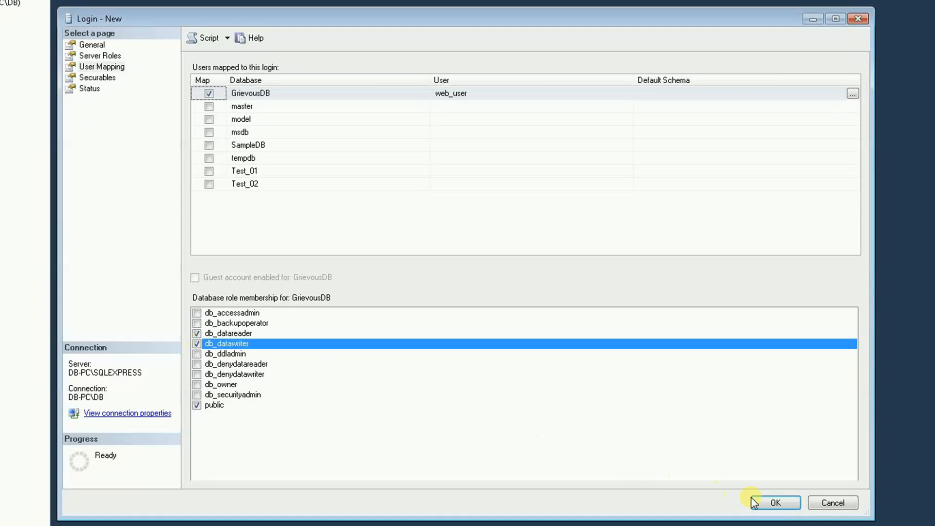
left_click(771, 503)
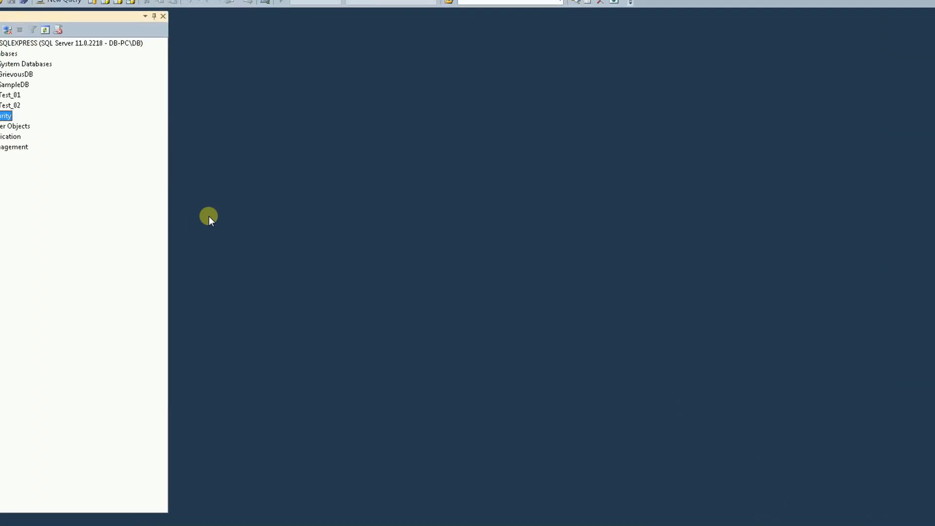
Step: Expand Security > Logins to confirm web_user is listed
left_click(98, 139)
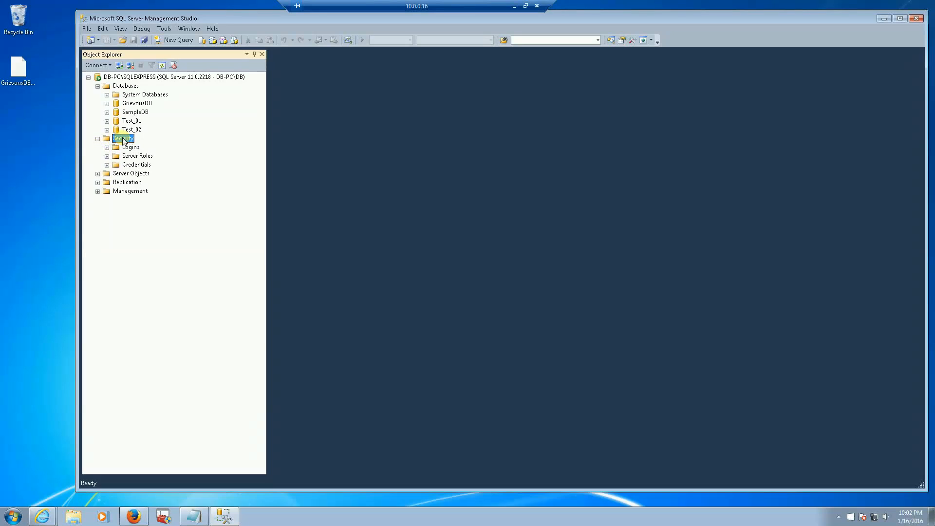
left_click(107, 147)
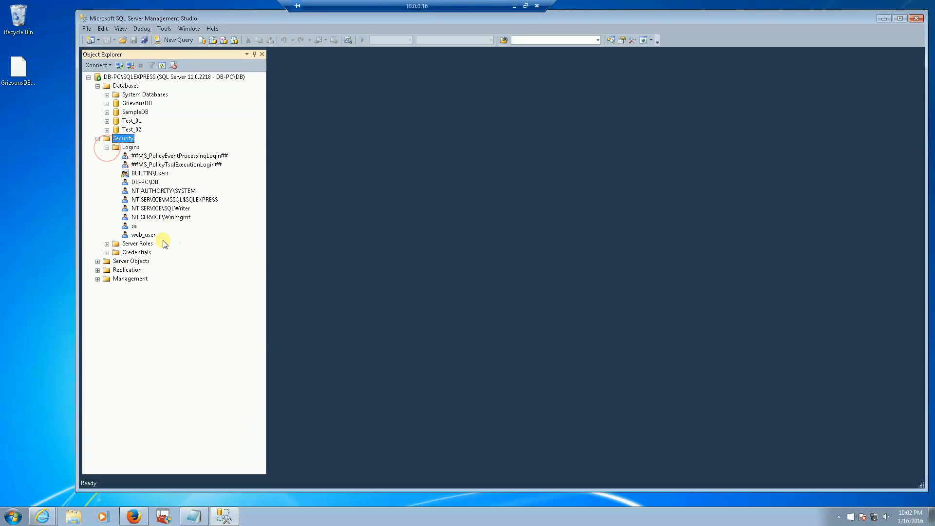
left_click(143, 235)
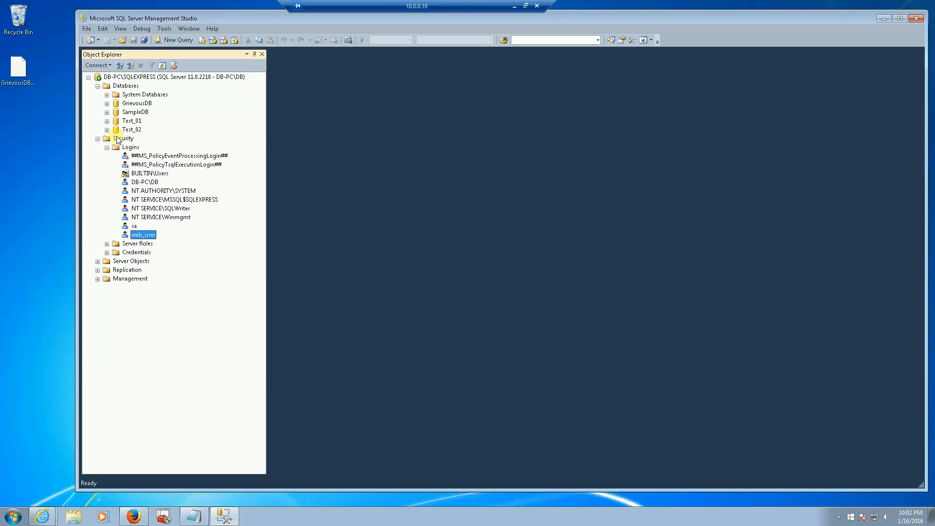
Step: Collapse the tree, disconnect from the server, and start a new connection
left_click(98, 140)
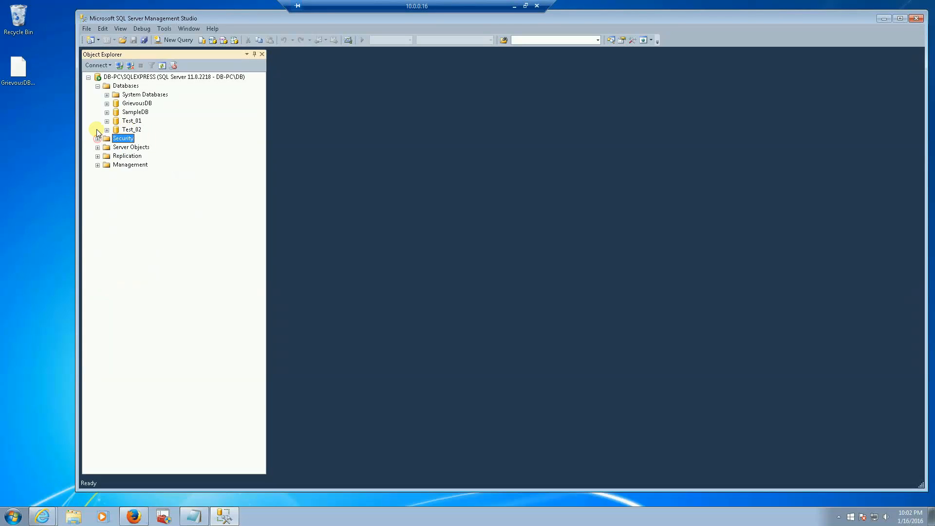
left_click(97, 87)
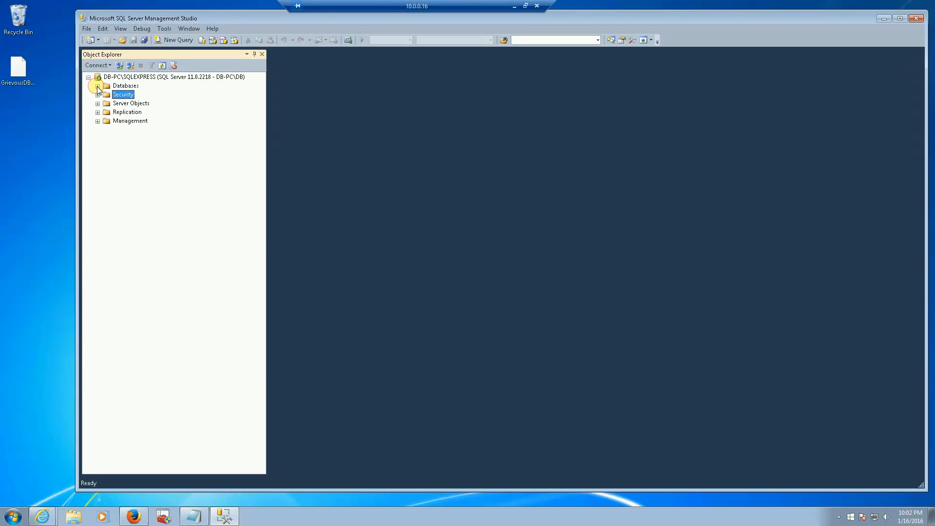
left_click(130, 66)
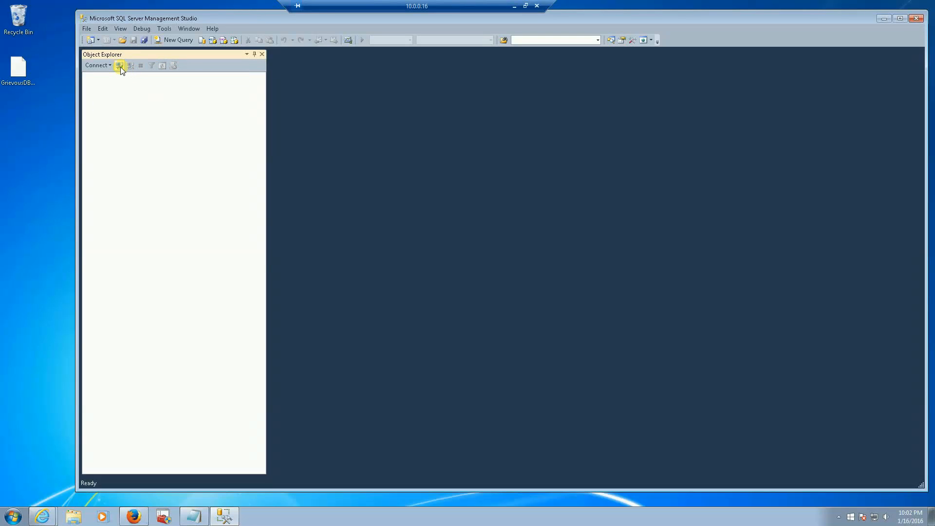
left_click(120, 66)
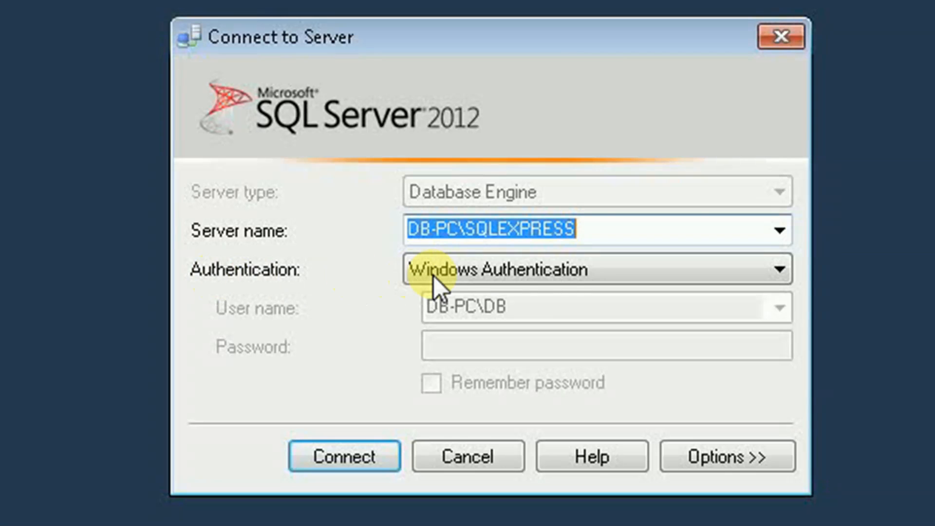
Step: Connect to DB-PC\SQLEXPRESS as web_user with SQL Server Authentication and its password
left_click(563, 276)
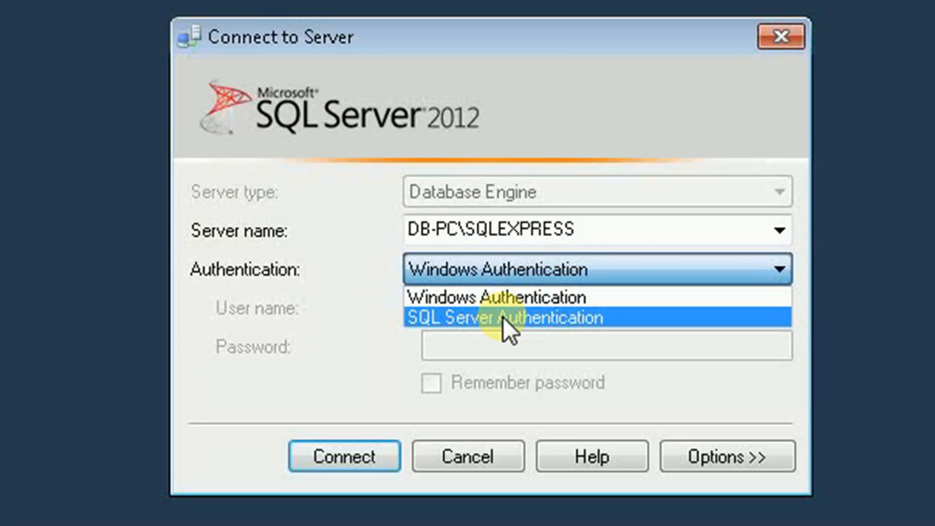
left_click(563, 320)
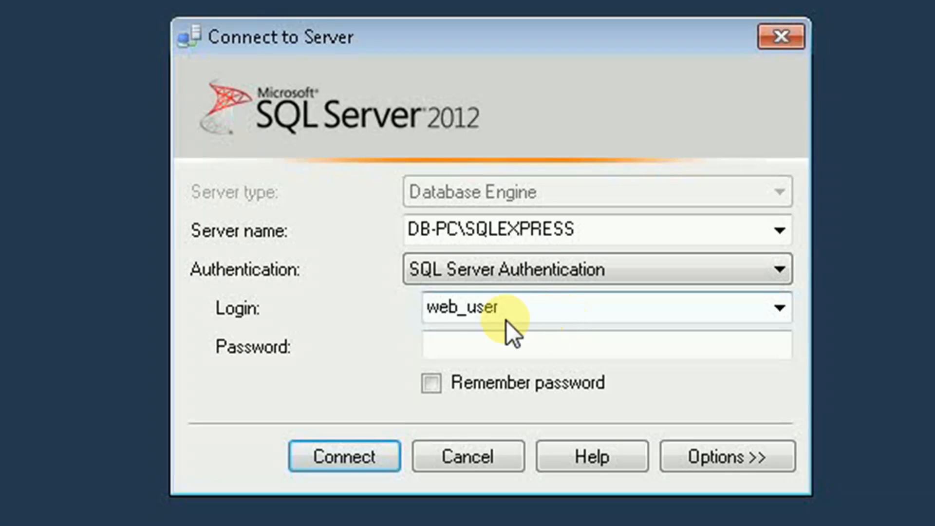
left_click(510, 348)
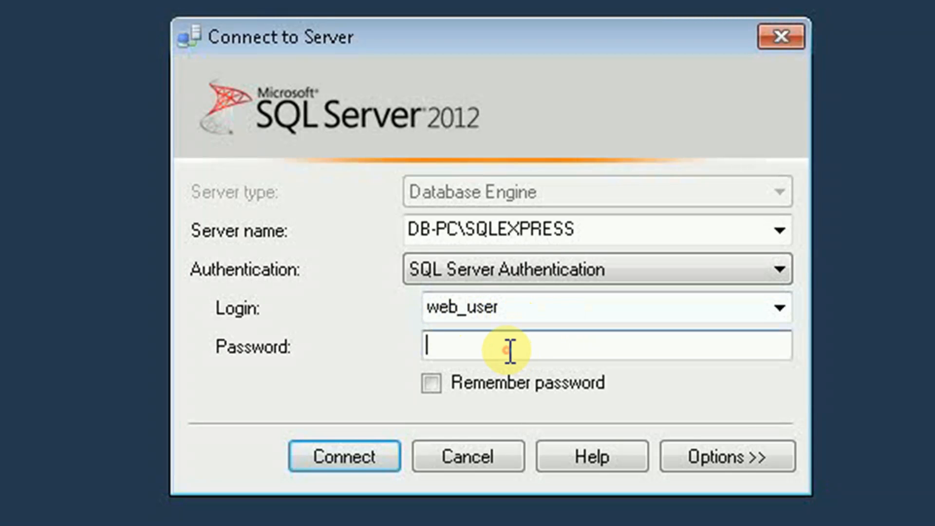
type("***")
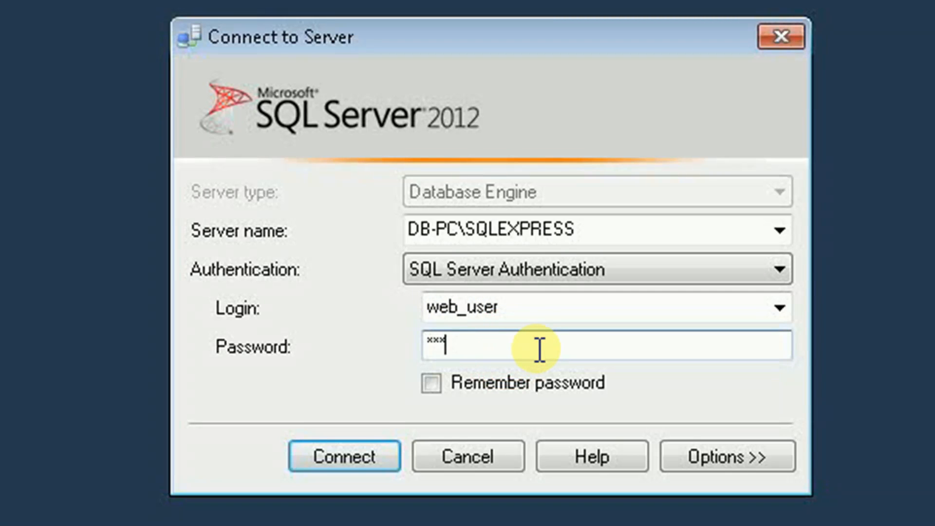
type("***")
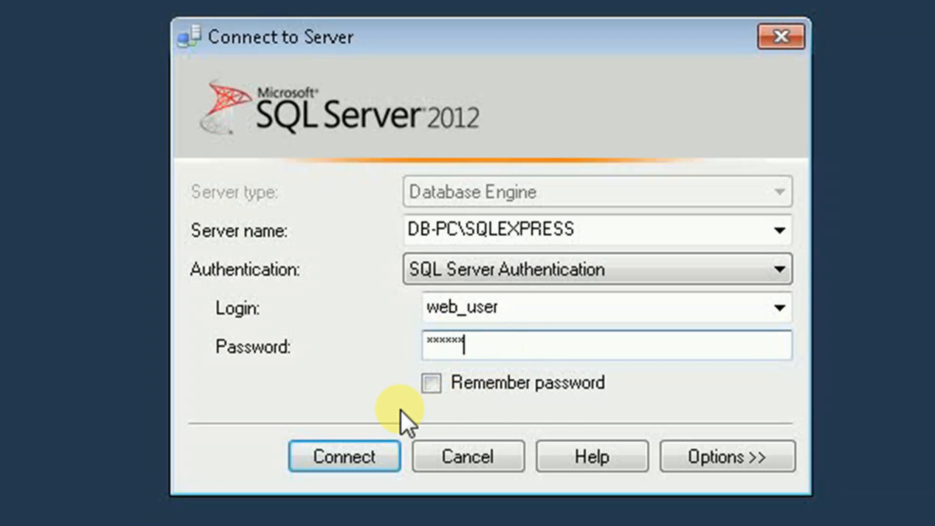
left_click(370, 452)
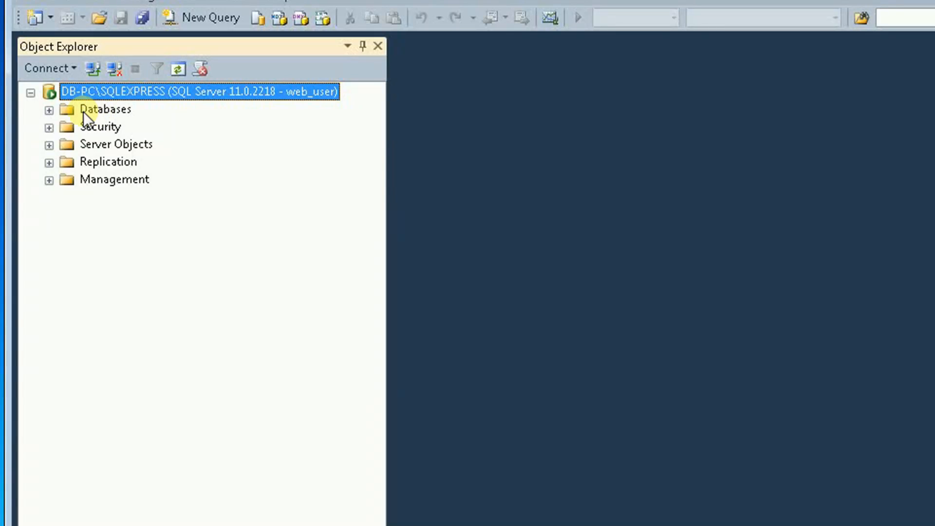
Step: Expand Databases, try Test_01, and dismiss the not-accessible error
left_click(49, 110)
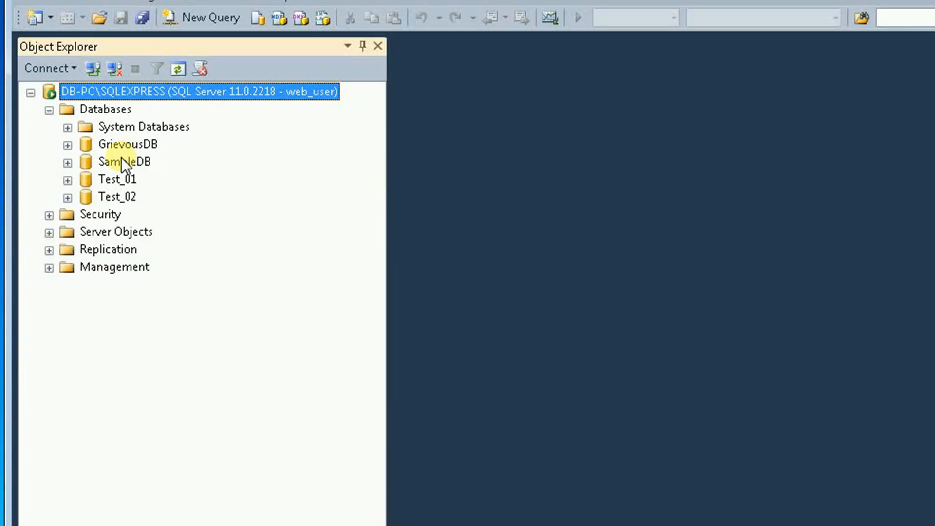
left_click(68, 179)
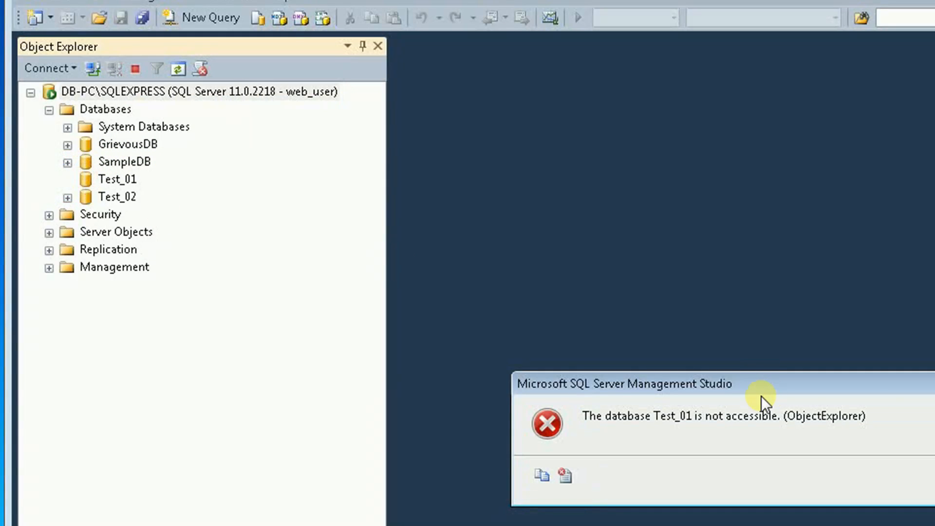
key("Return")
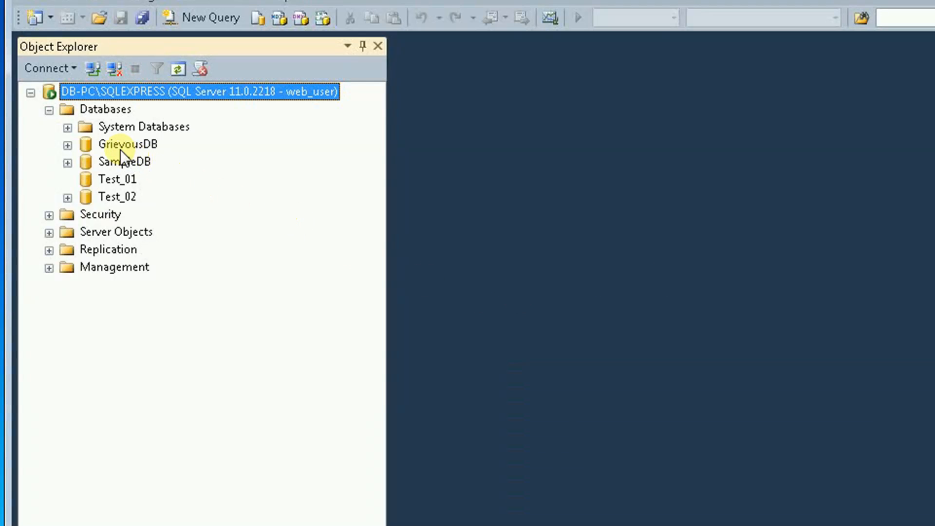
Step: Expand GrievousDB > Tables and bring up the actions for dbo.person
left_click(67, 144)
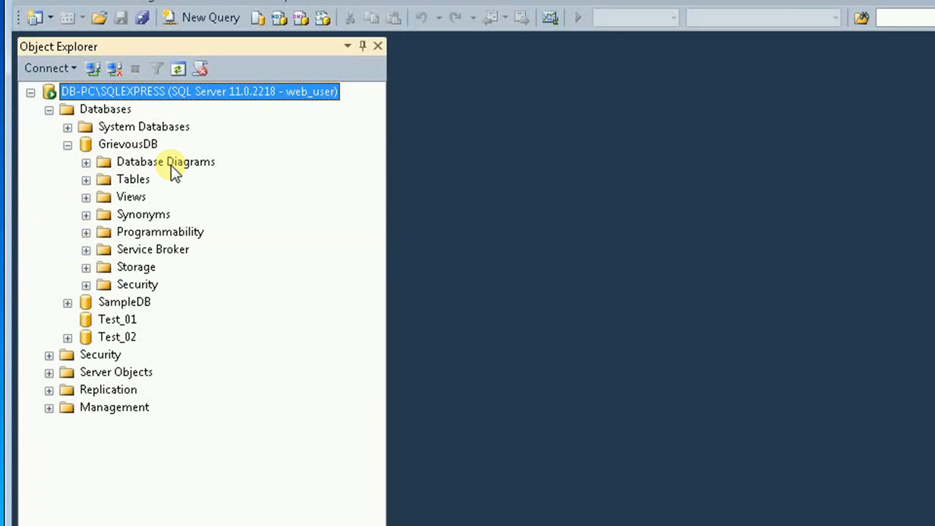
left_click(135, 179)
left_click(85, 180)
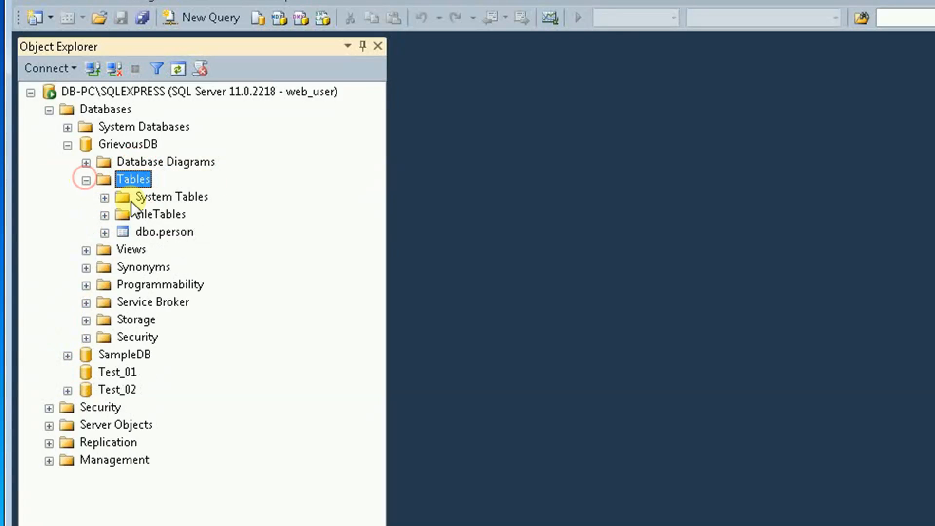
right_click(176, 231)
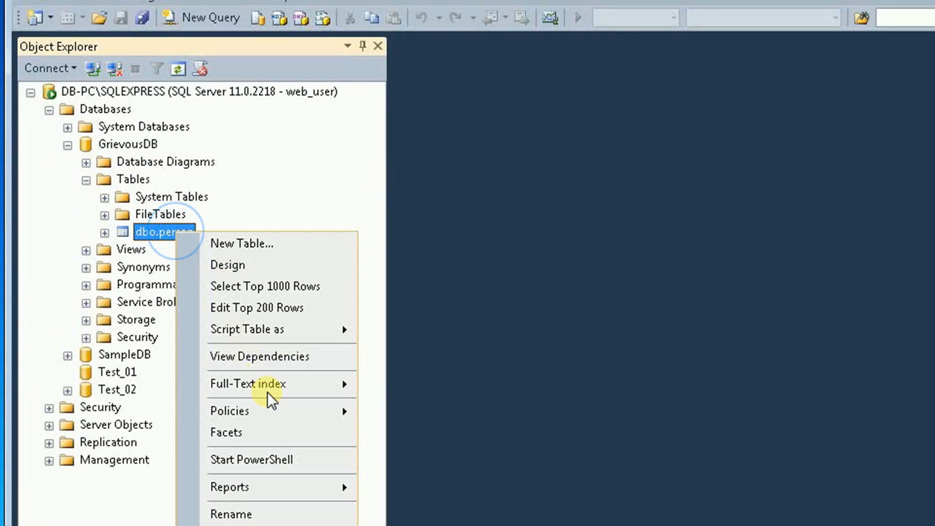
Step: Edit the top 200 rows of dbo.person and change the value aaa to zzzz
left_click(296, 309)
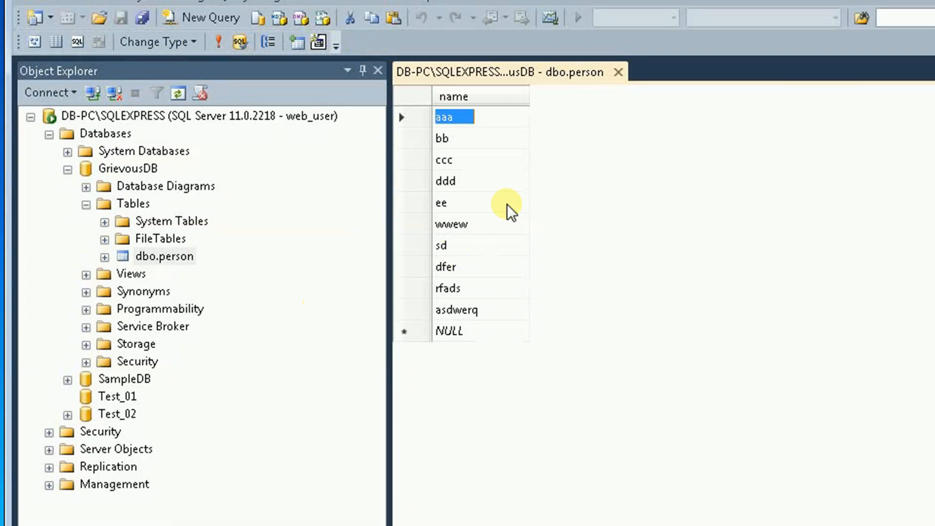
left_click(498, 117)
left_click_drag(493, 117, 371, 113)
type("zzzz")
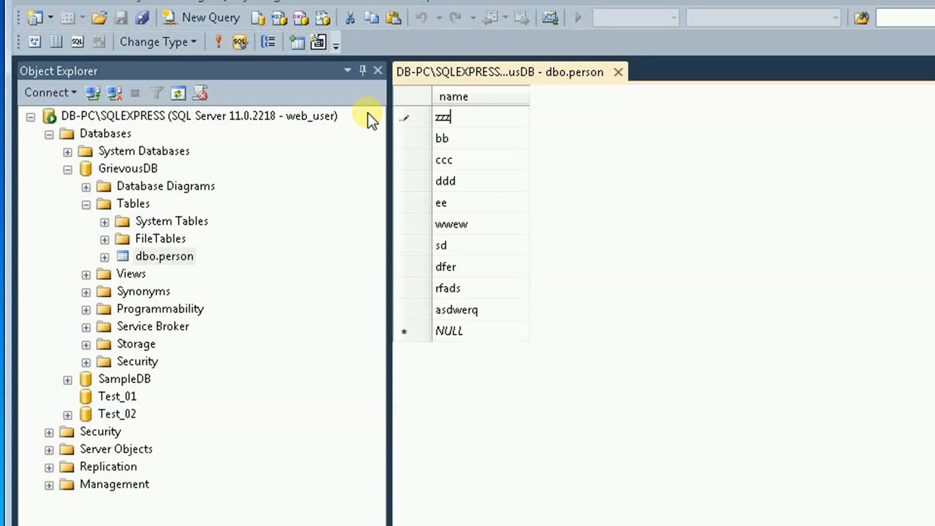
left_click(720, 226)
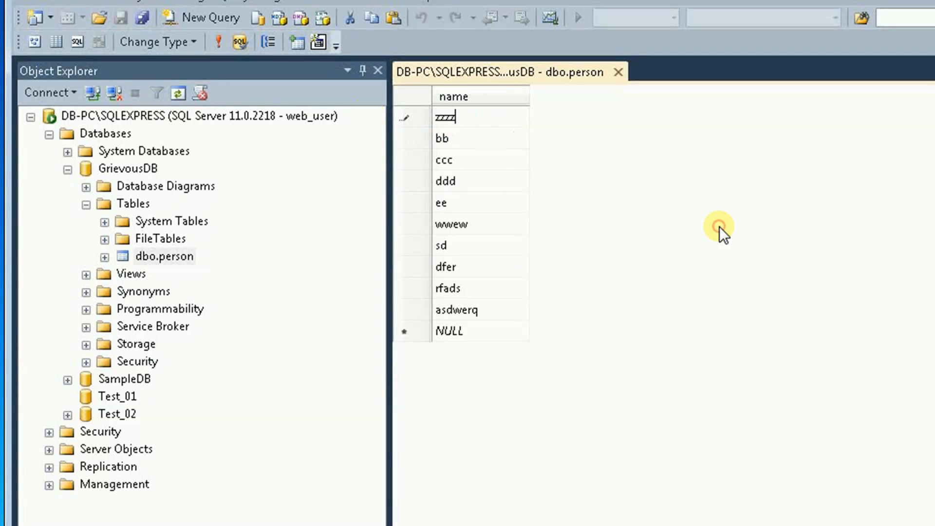
left_click(490, 139)
Step: Add a new row with value wwwwww and close the table
left_click(503, 334)
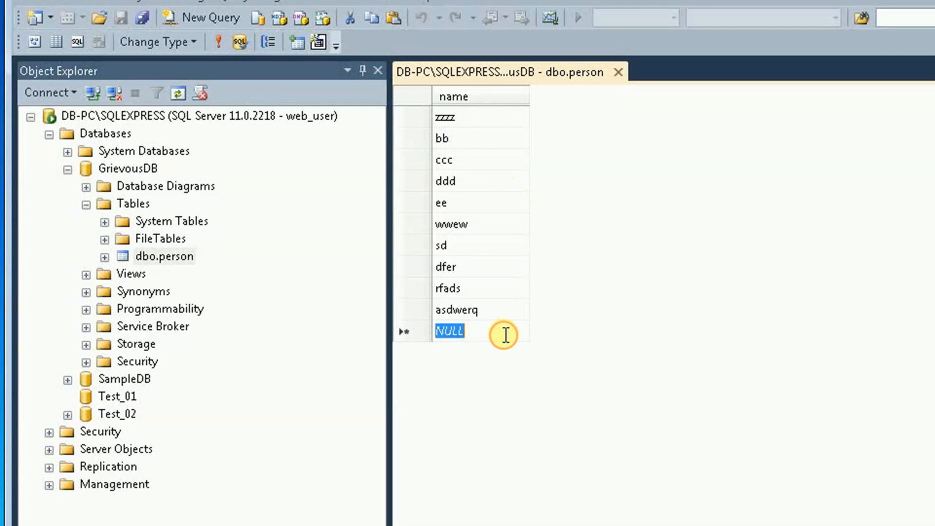
type("wwwwww")
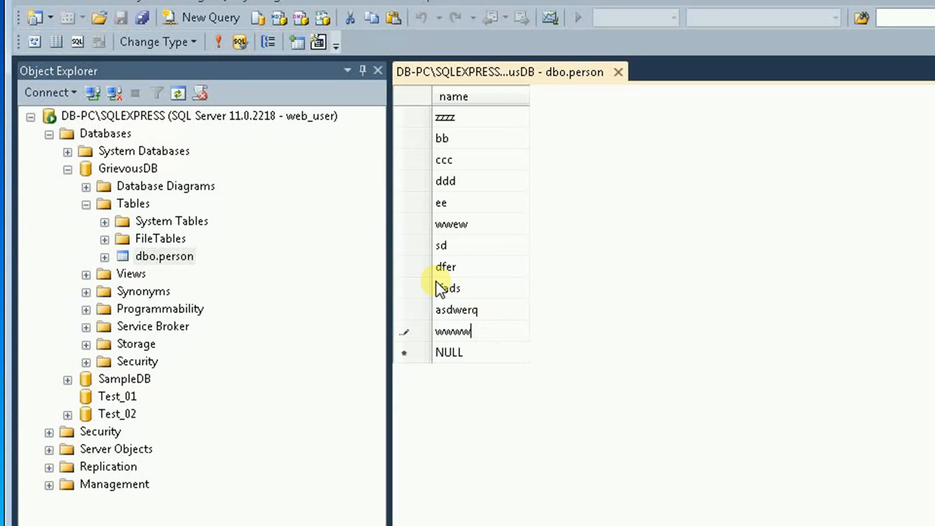
key("Return")
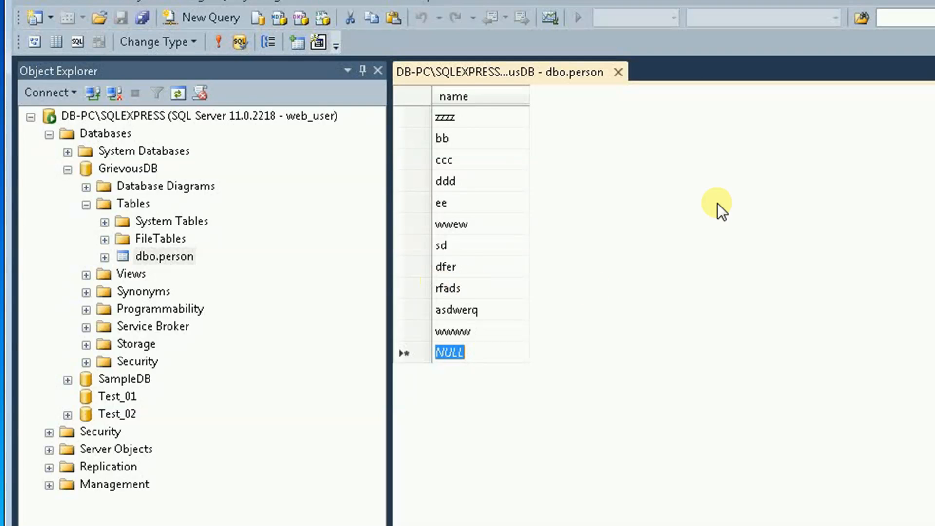
left_click(616, 71)
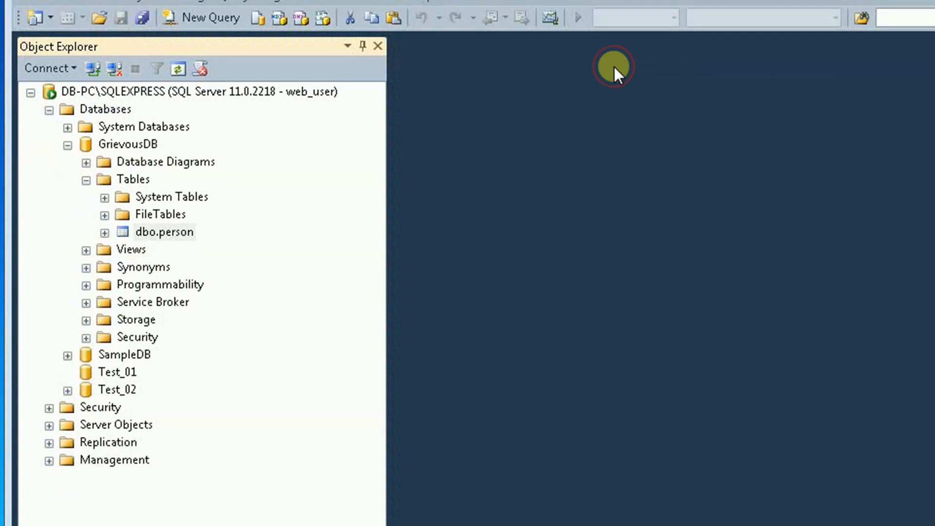
right_click(142, 180)
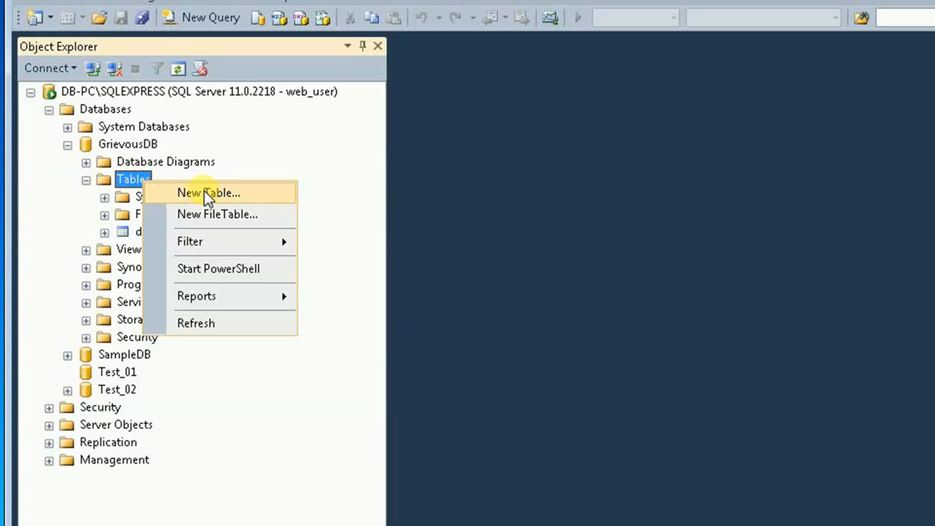
left_click(206, 193)
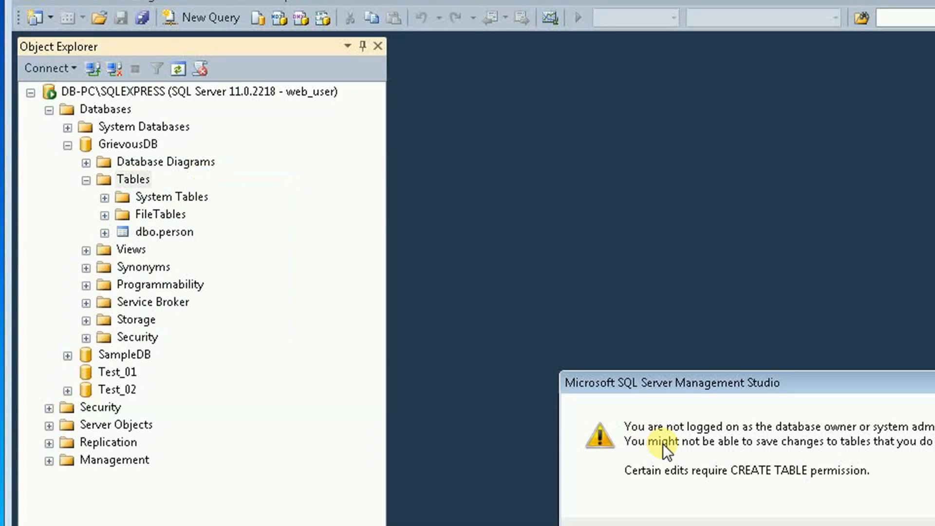
left_click(892, 522)
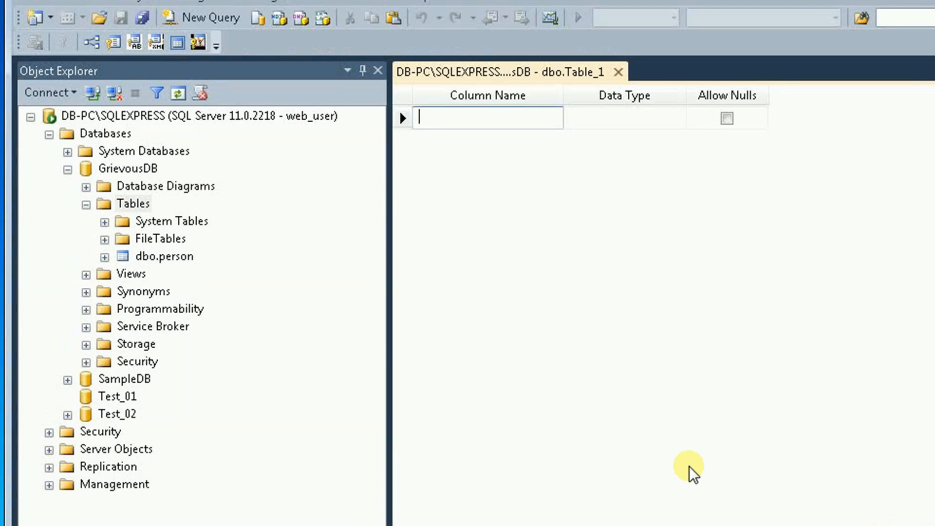
left_click(618, 73)
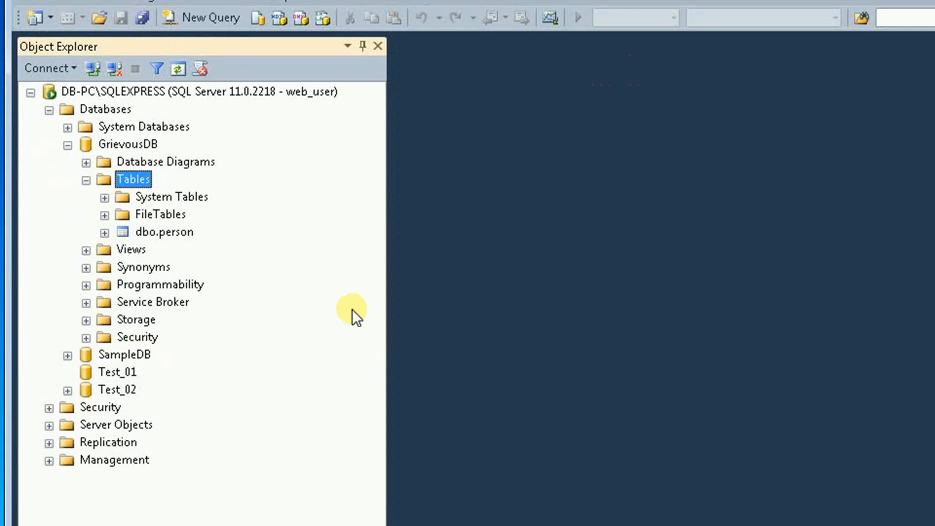